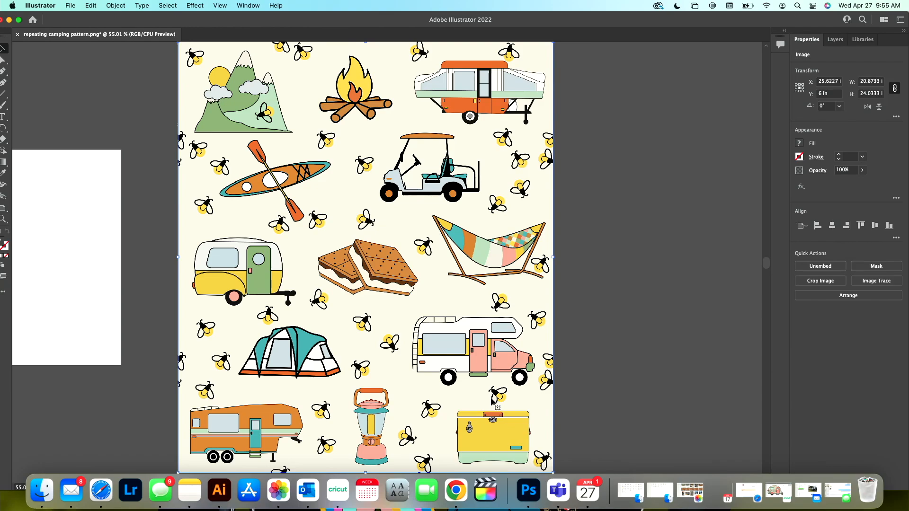
Duplicate the camping pattern tile and place the copy flush against the original's right edge.
click(704, 281)
scroll(704, 282, down, 2)
scroll(704, 282, right, 5)
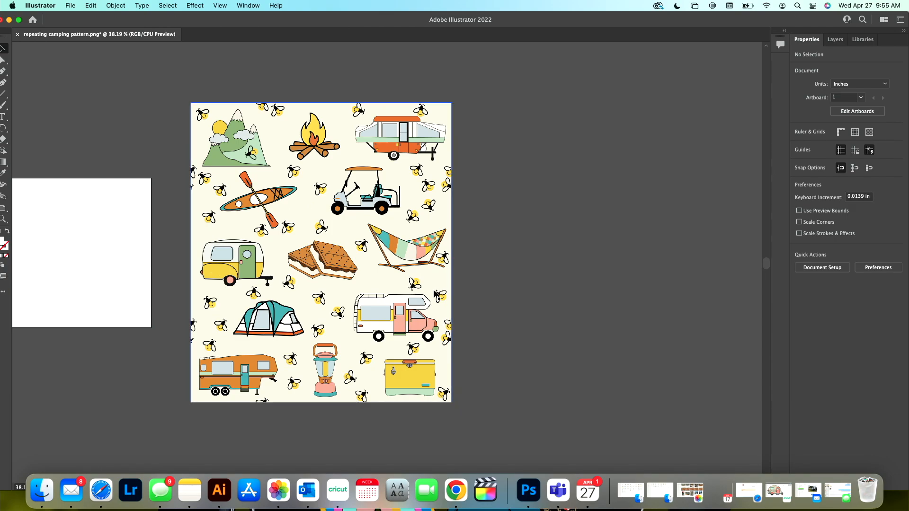
drag(435, 294, 403, 278)
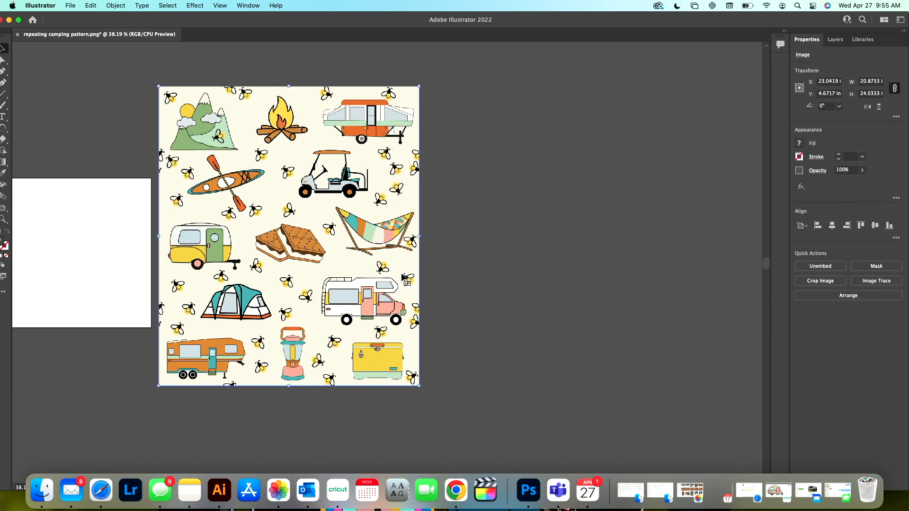
key(super+v)
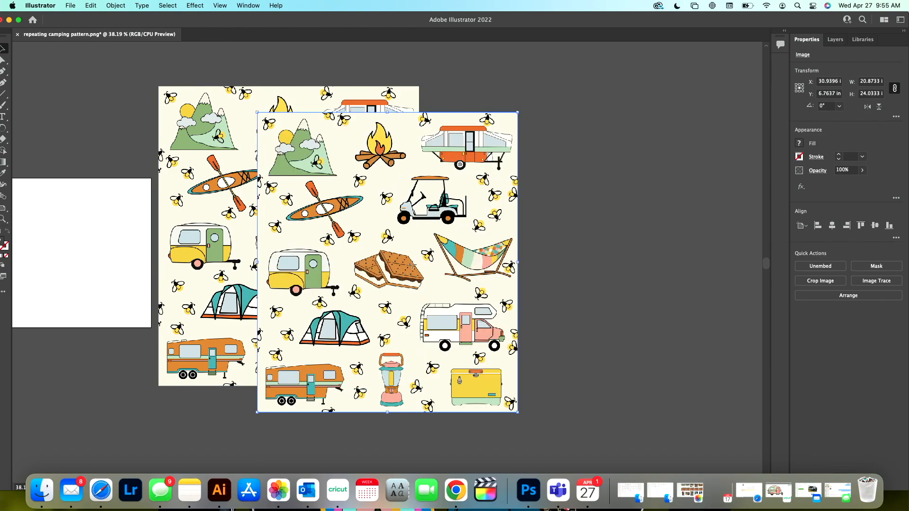
drag(413, 269, 575, 239)
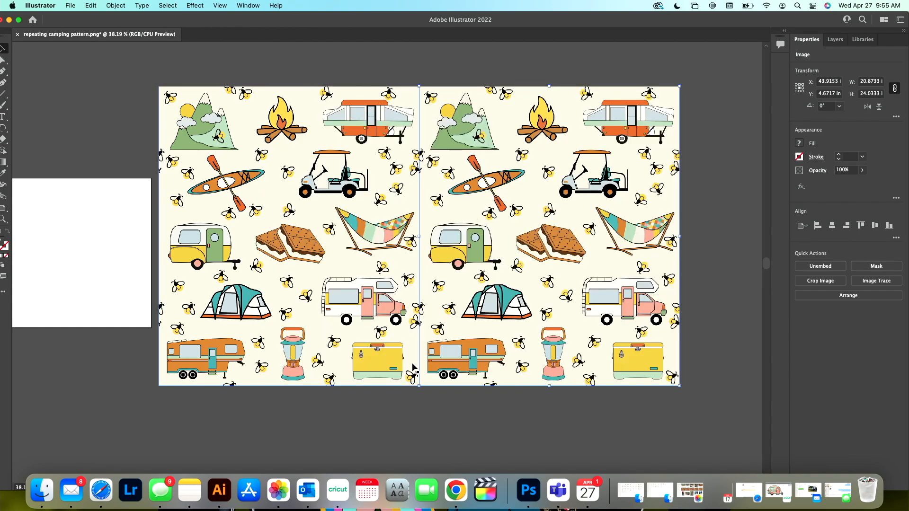
click(443, 418)
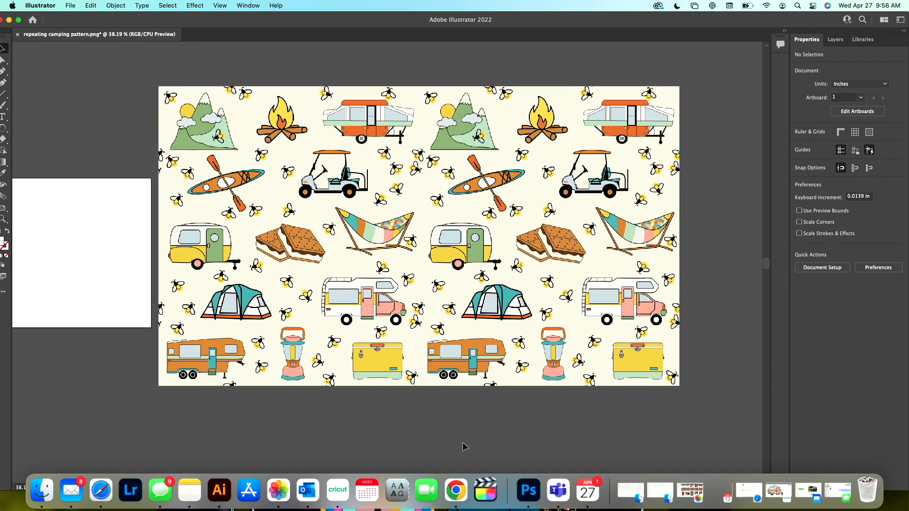
Duplicate the row of two pattern tiles and place the copy flush beneath it to form a two-by-two block.
scroll(465, 446, down, 2)
scroll(464, 447, right, 1)
scroll(465, 447, down, 2)
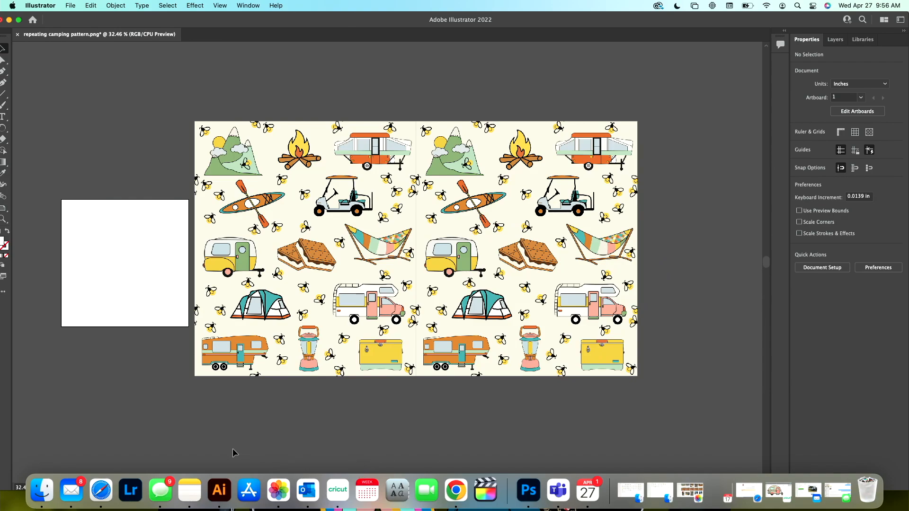
scroll(233, 453, up, 1)
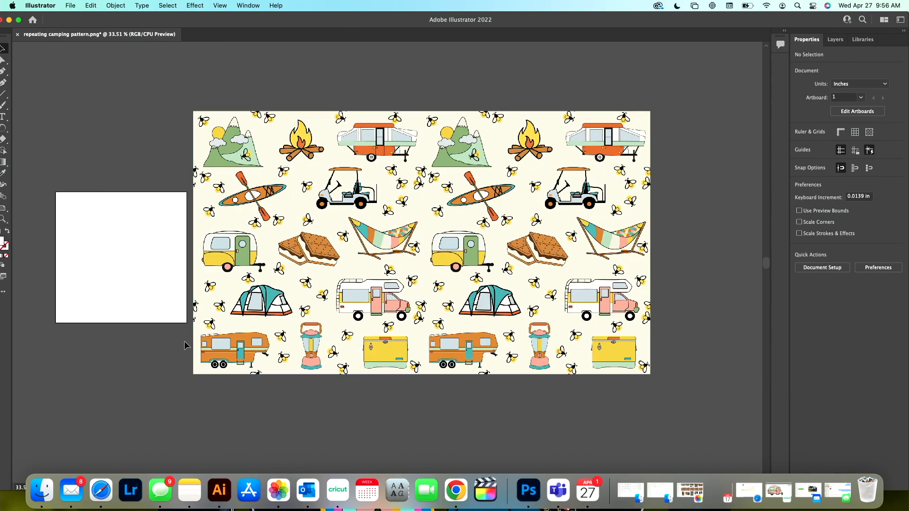
scroll(432, 401, down, 1)
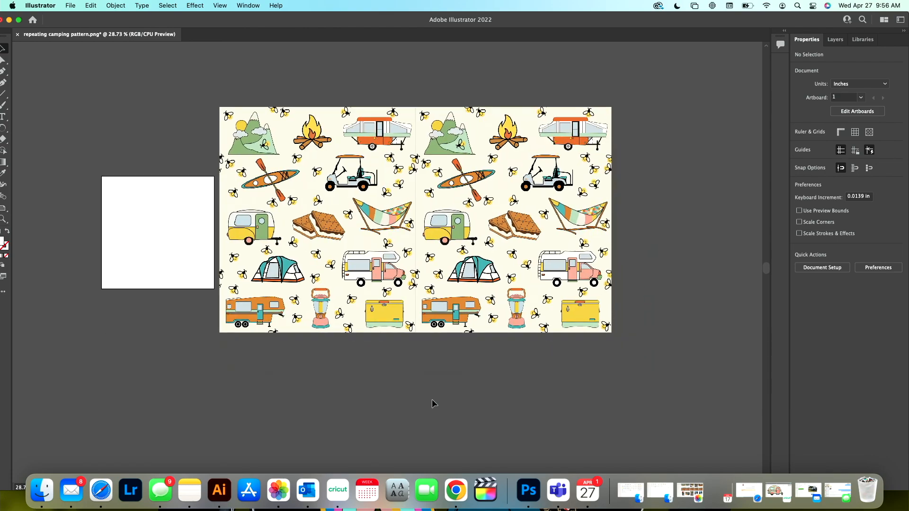
drag(554, 382, 387, 284)
key(super+c)
key(super+v)
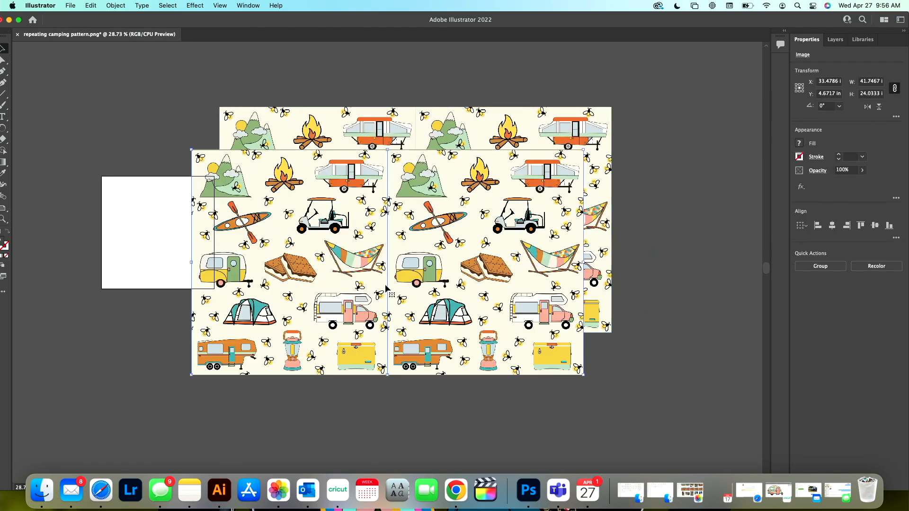
drag(444, 238, 473, 427)
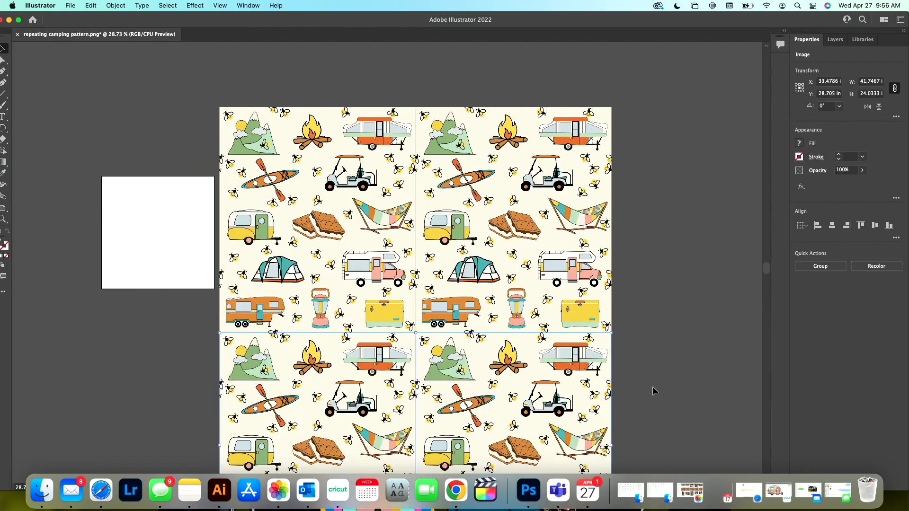
click(654, 387)
Duplicate the two-by-two block and align the copy flush against its right edge, with the top edges level.
scroll(655, 386, down, 2)
scroll(654, 386, right, 5)
scroll(654, 386, down, 3)
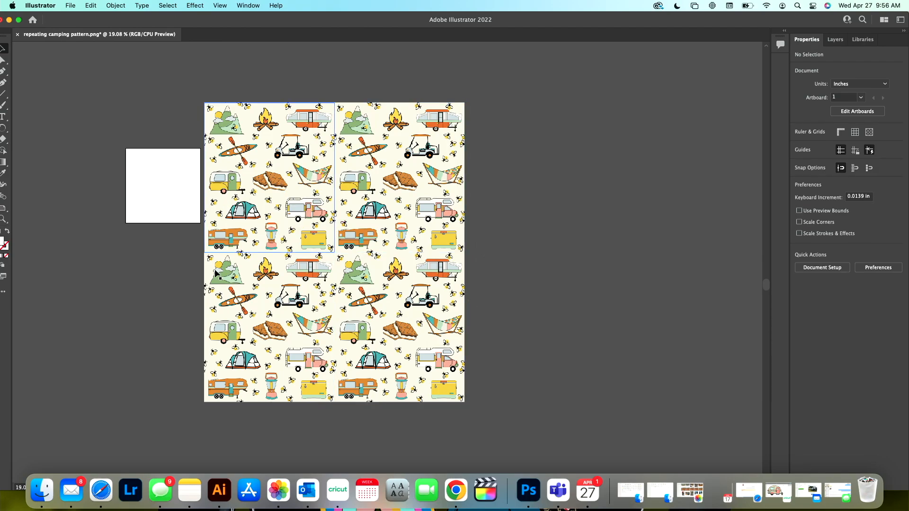
drag(449, 184, 705, 174)
drag(541, 188, 540, 186)
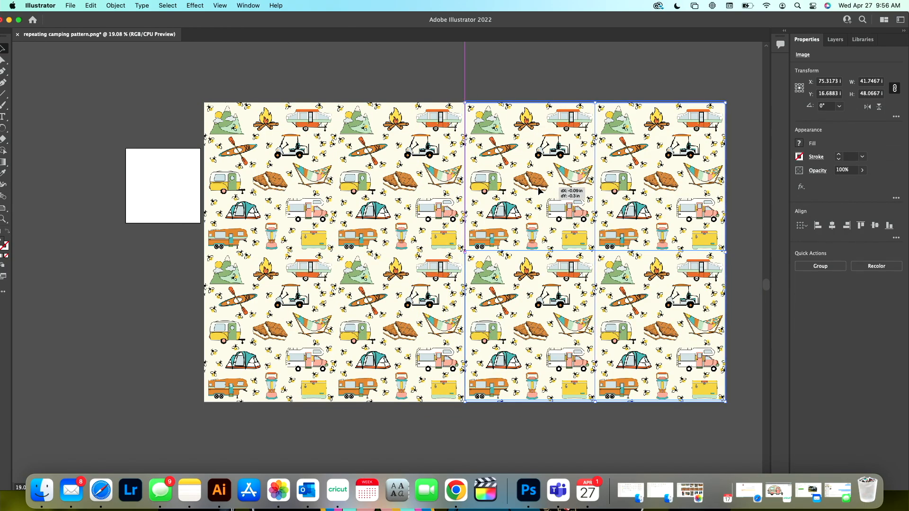
scroll(507, 156, up, 5)
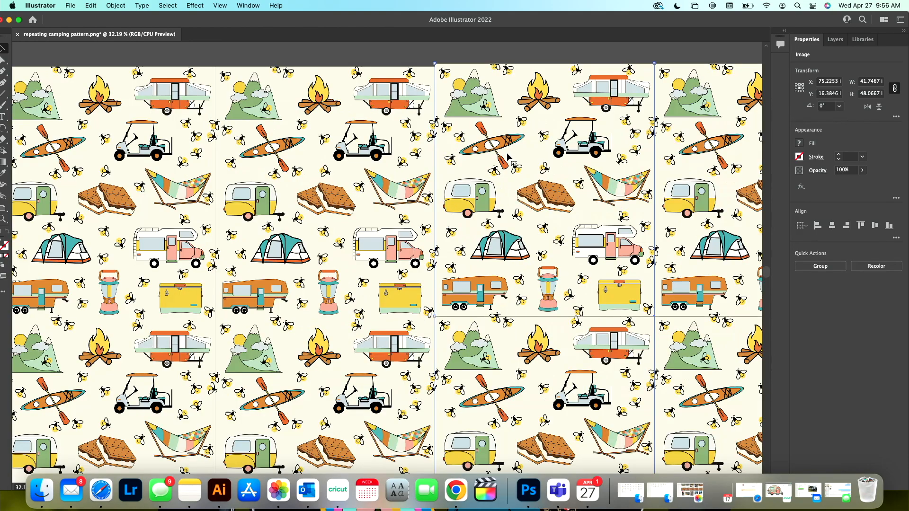
scroll(507, 158, up, 5)
drag(467, 170, 467, 173)
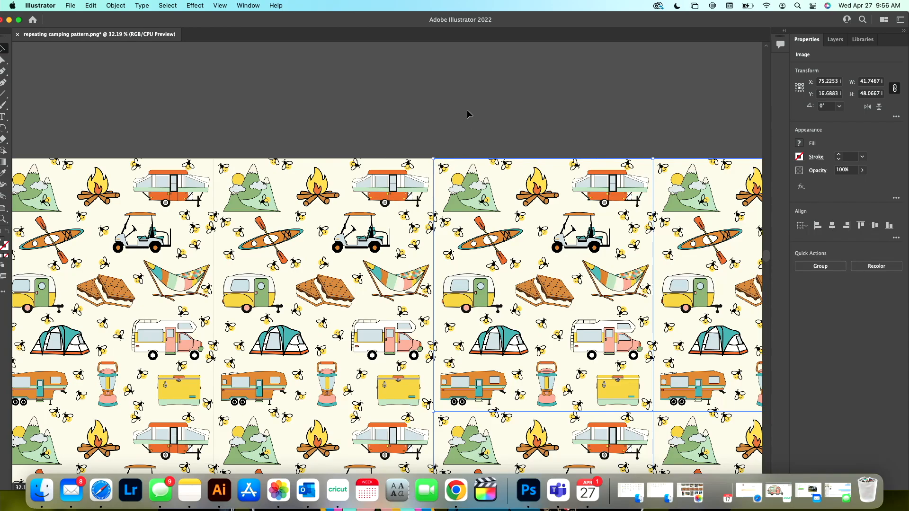
Duplicate the whole four-by-two tile block and place the copy flush beneath it.
scroll(467, 111, down, 5)
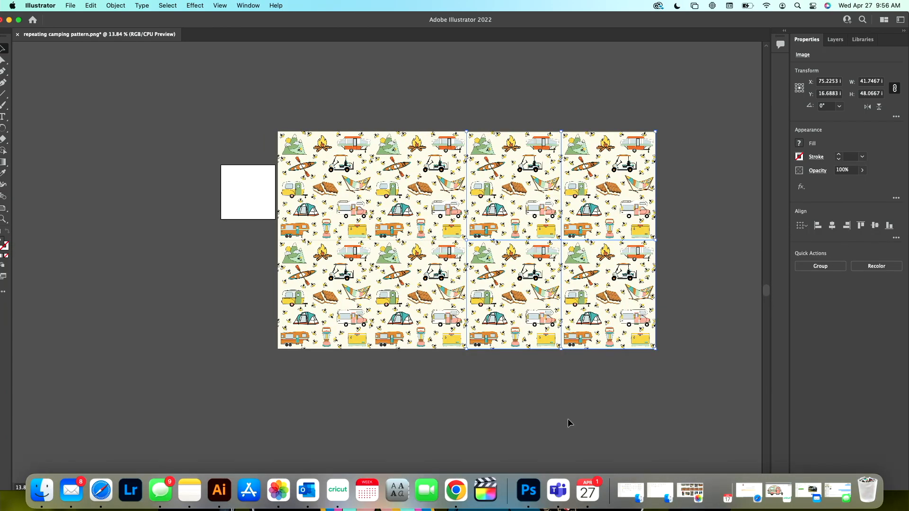
drag(642, 398, 328, 169)
key(super+c)
key(super+v)
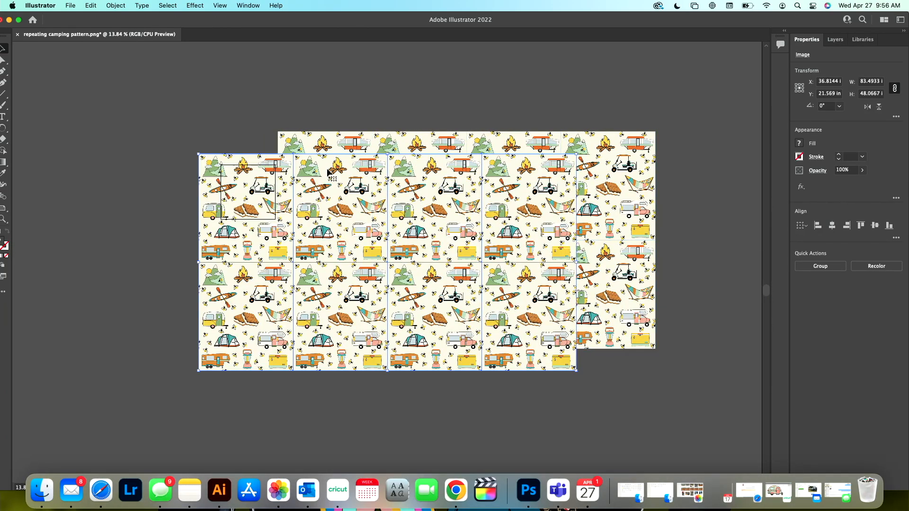
scroll(327, 170, down, 3)
drag(413, 134, 493, 332)
click(672, 315)
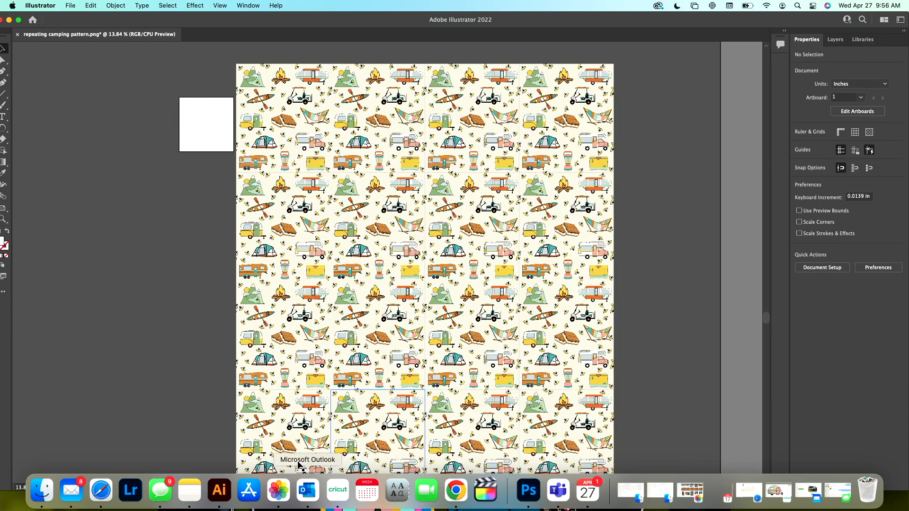
Switch to Cricut Design Space and load the repeating camping pattern PNG from the Desktop as a pattern fill upload.
click(338, 490)
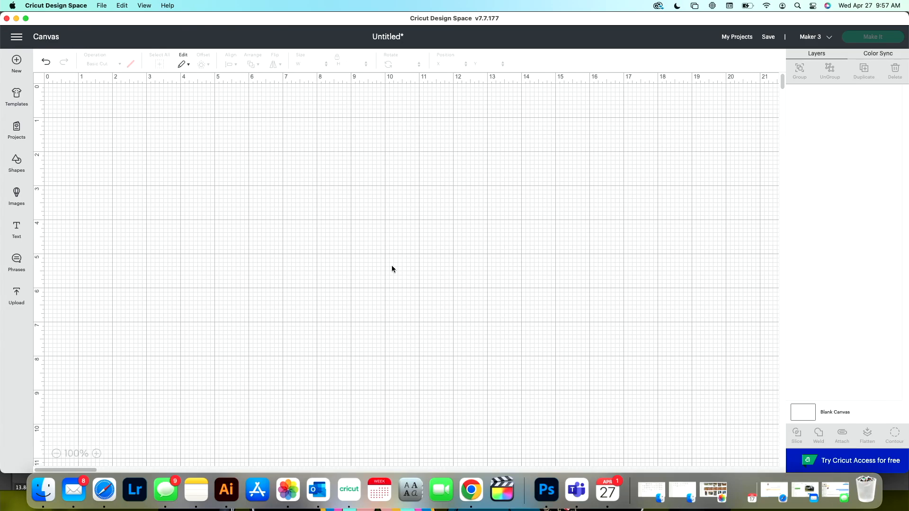
click(17, 296)
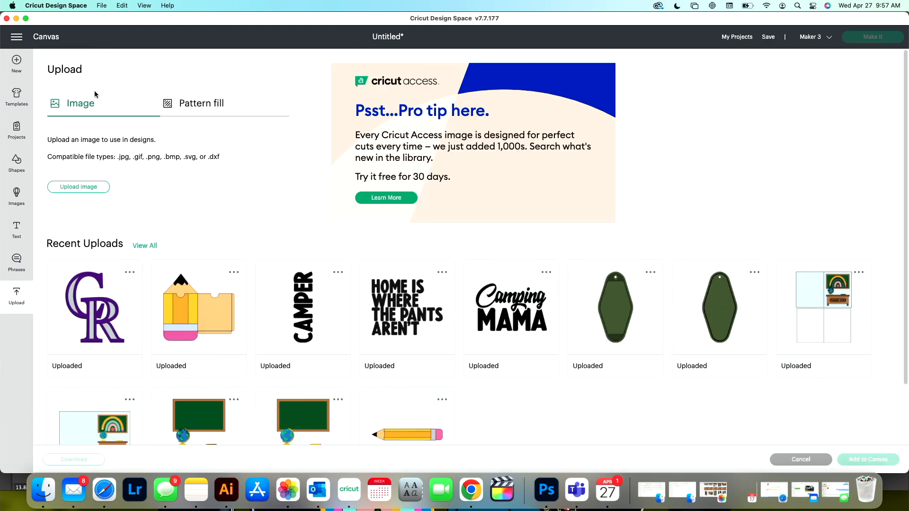
click(202, 105)
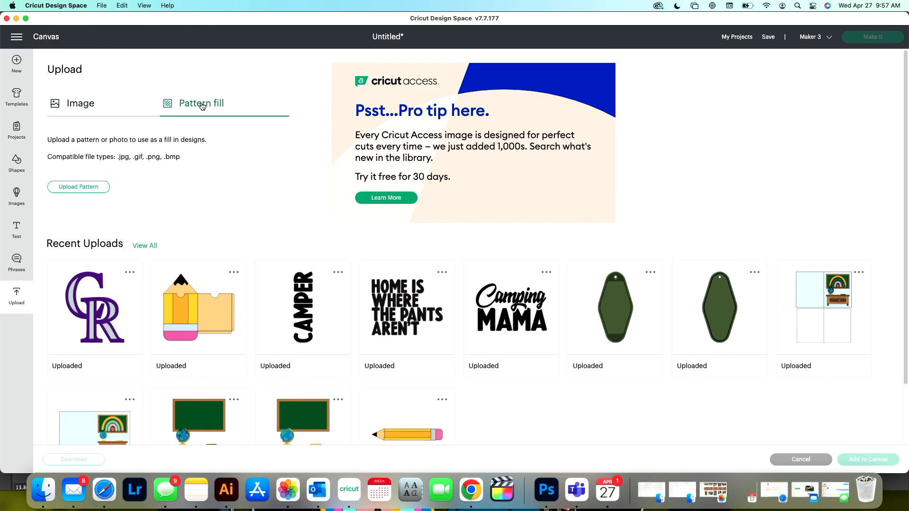
click(81, 187)
click(484, 253)
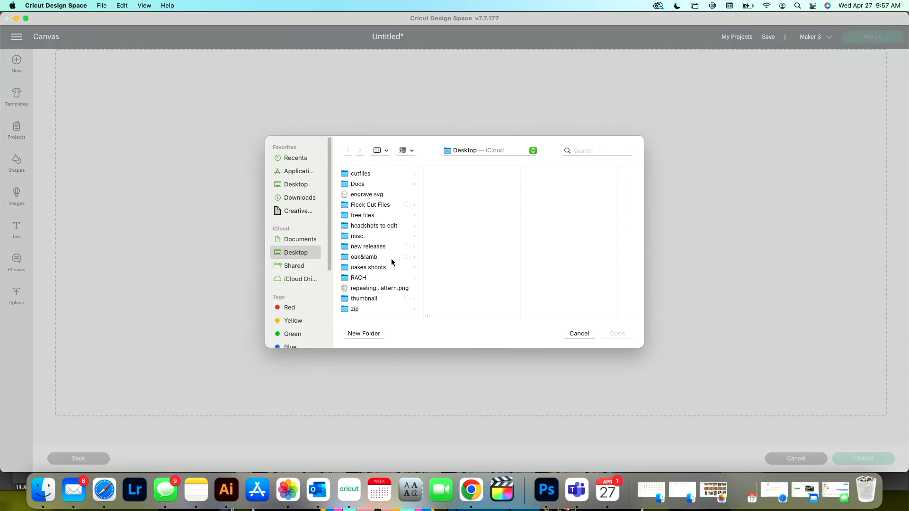
click(391, 288)
click(610, 330)
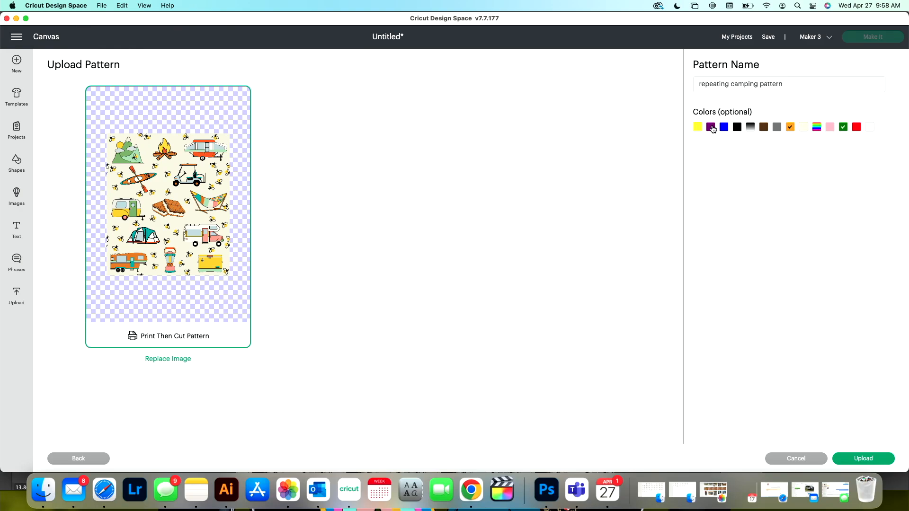
Tag the camping pattern with yellow, orange and green, upload it, and return to the canvas.
click(698, 127)
click(864, 459)
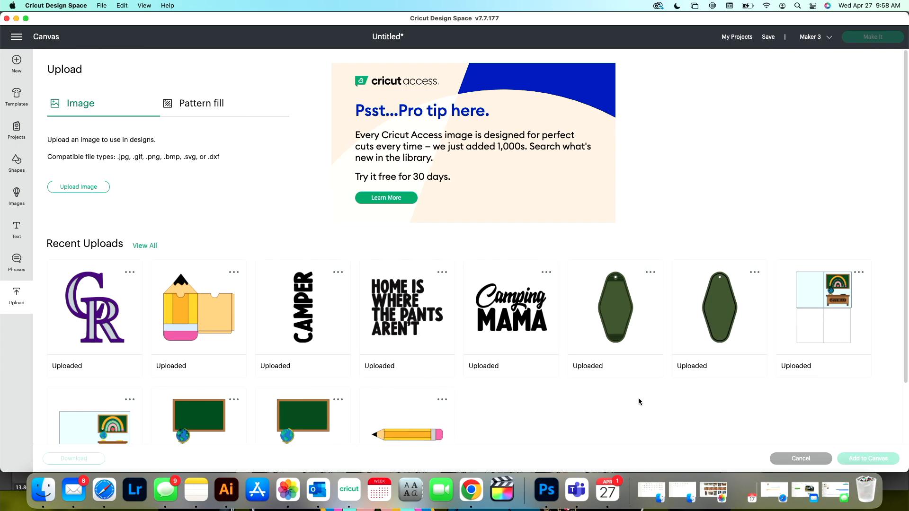
click(790, 457)
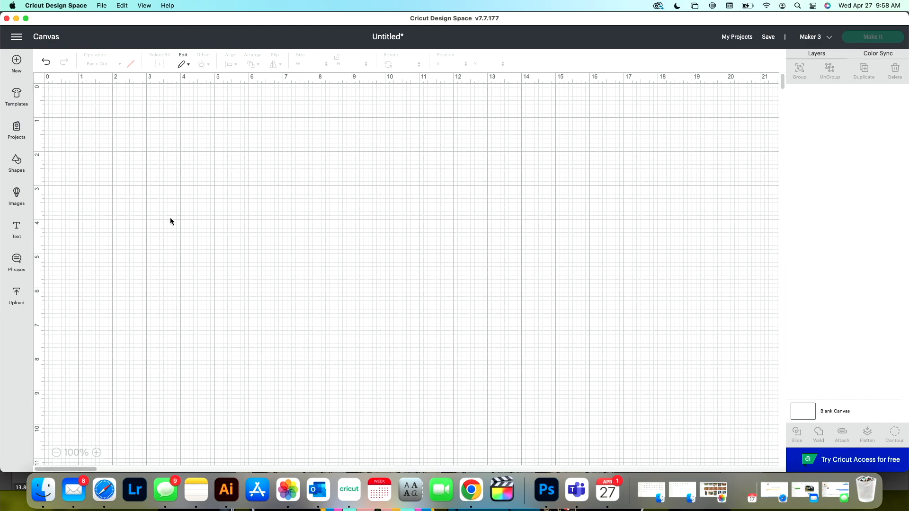
Search the uploaded images for "CAMPER" and add the cut version of the teal, yellow and cream camper to the canvas.
click(17, 295)
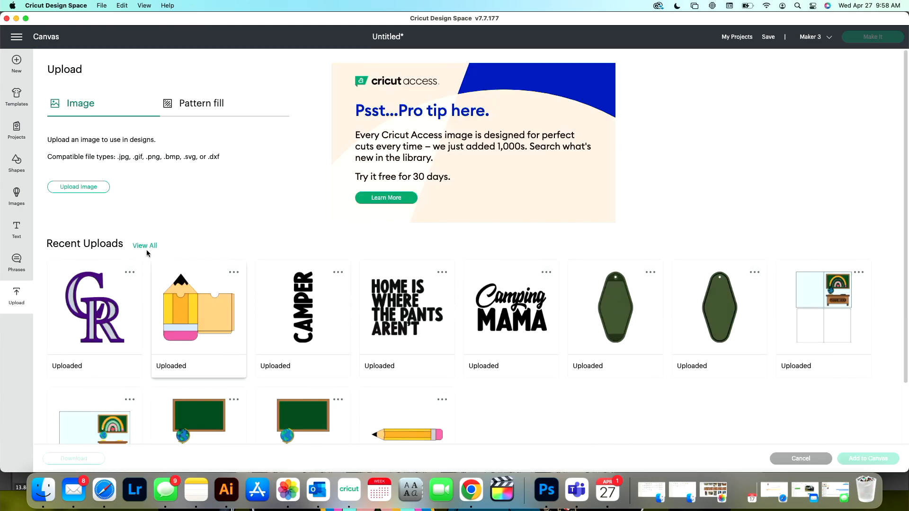
click(145, 246)
click(299, 94)
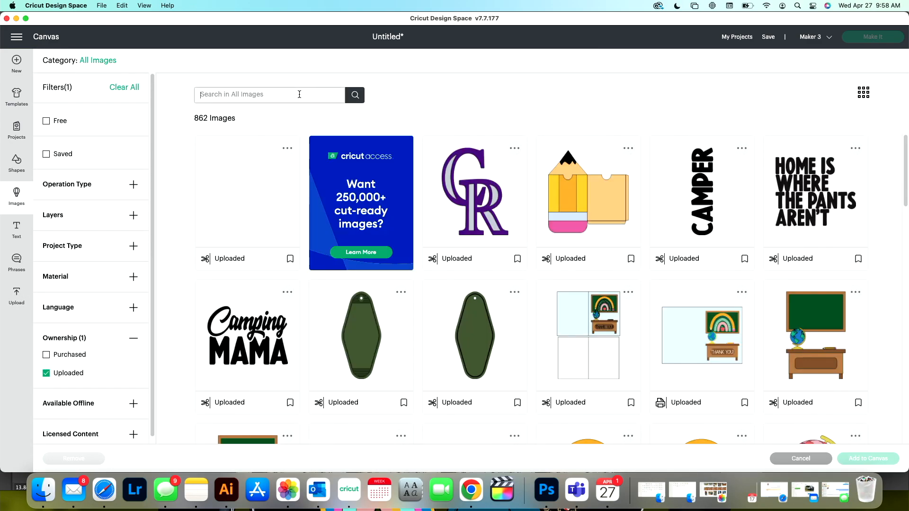
text(CAMPER)
key(Return)
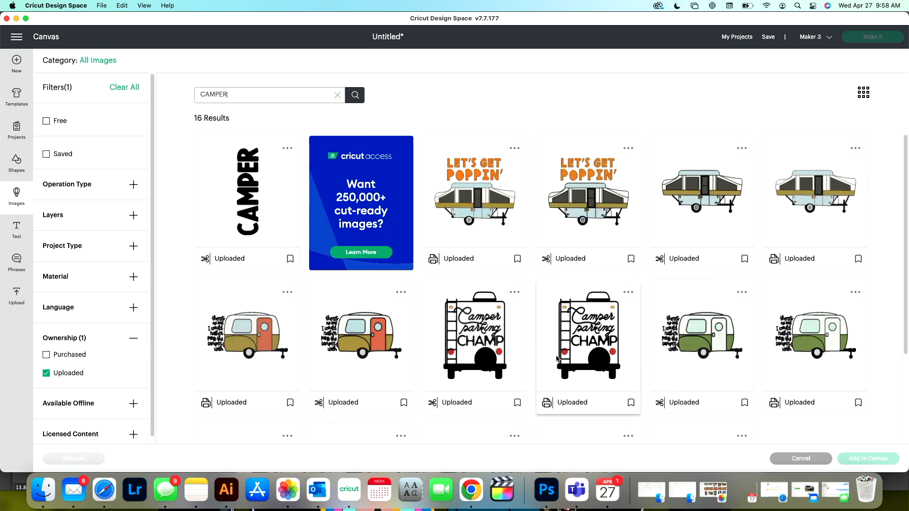
scroll(345, 378, down, 3)
click(344, 378)
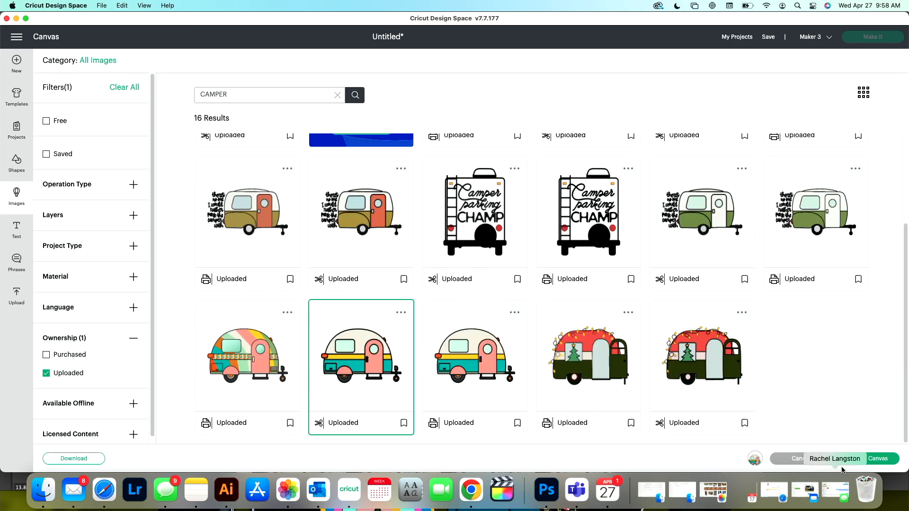
click(858, 460)
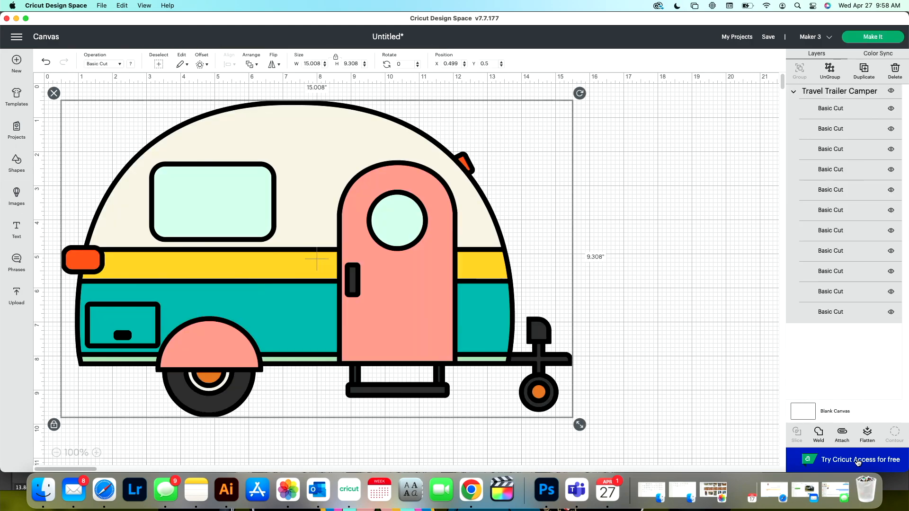
Hide every Travel Trailer Camper layer except the cream roof, yellow stripe and teal body, and select the remaining shapes.
click(892, 314)
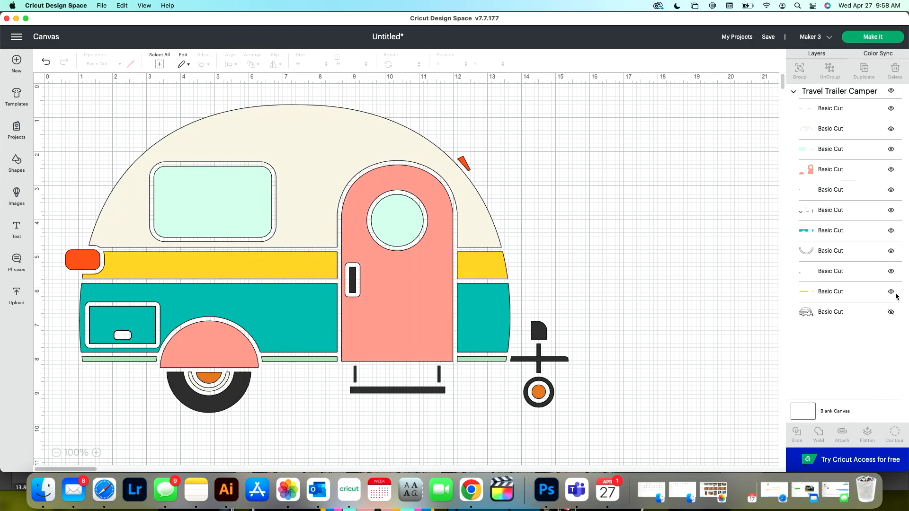
click(892, 272)
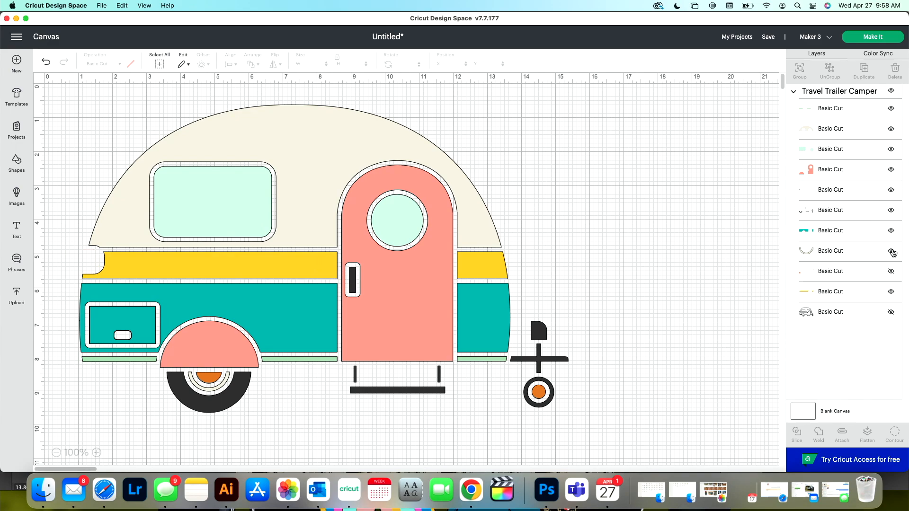
click(891, 252)
click(891, 211)
click(892, 190)
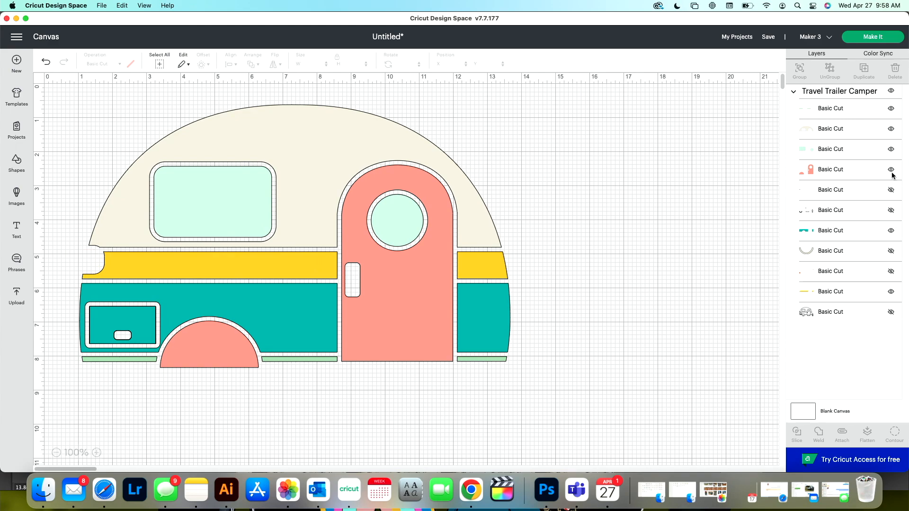
click(892, 170)
click(891, 150)
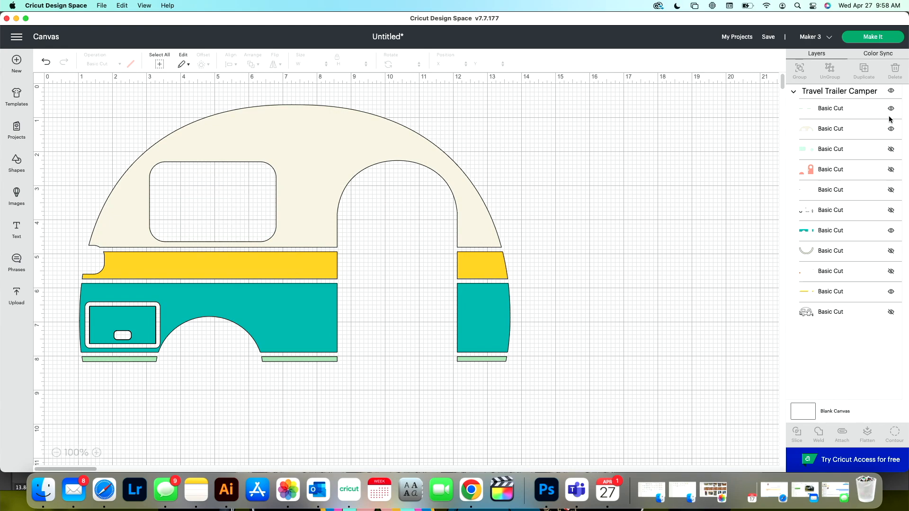
click(891, 108)
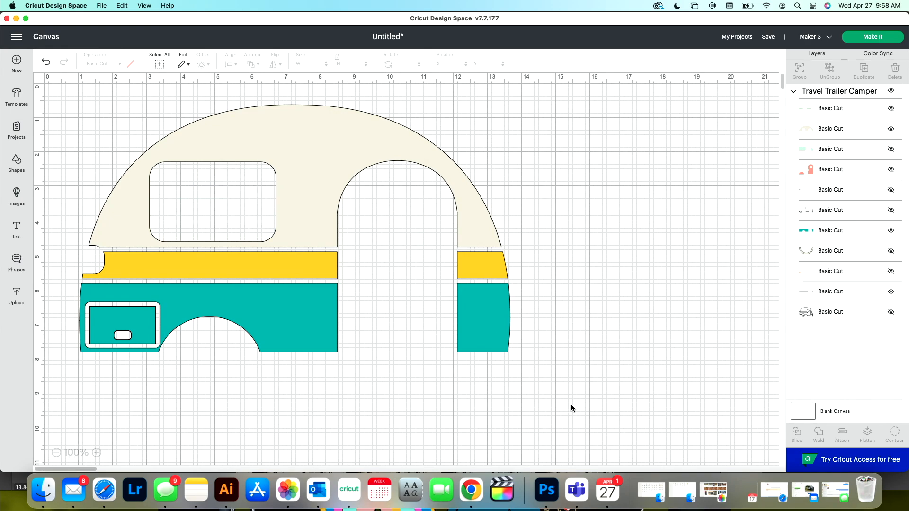
key(super+a)
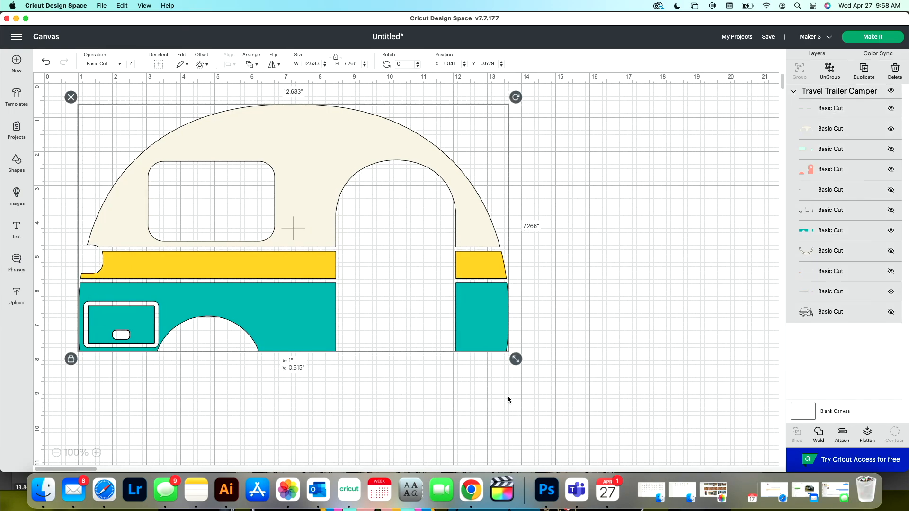
Weld the cream roof, yellow stripe and teal body into a single camper shape.
drag(249, 239, 122, 203)
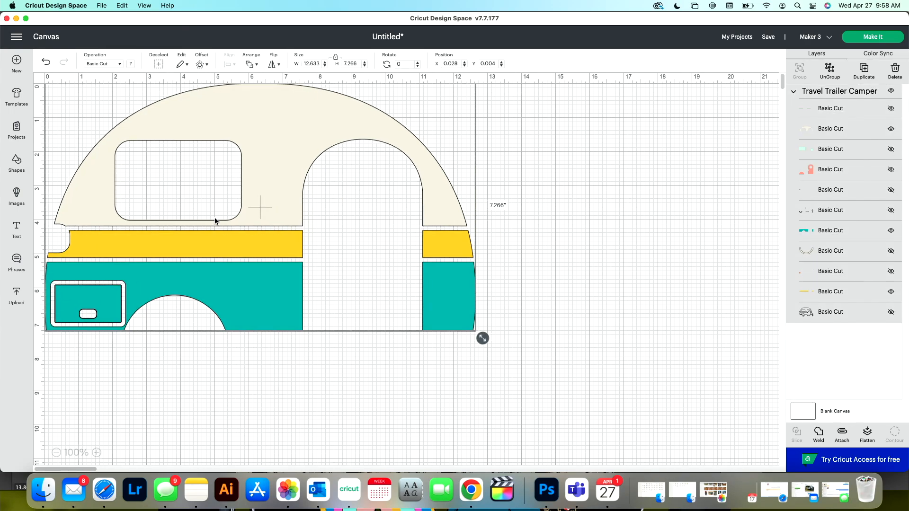
key(super+z)
click(473, 271)
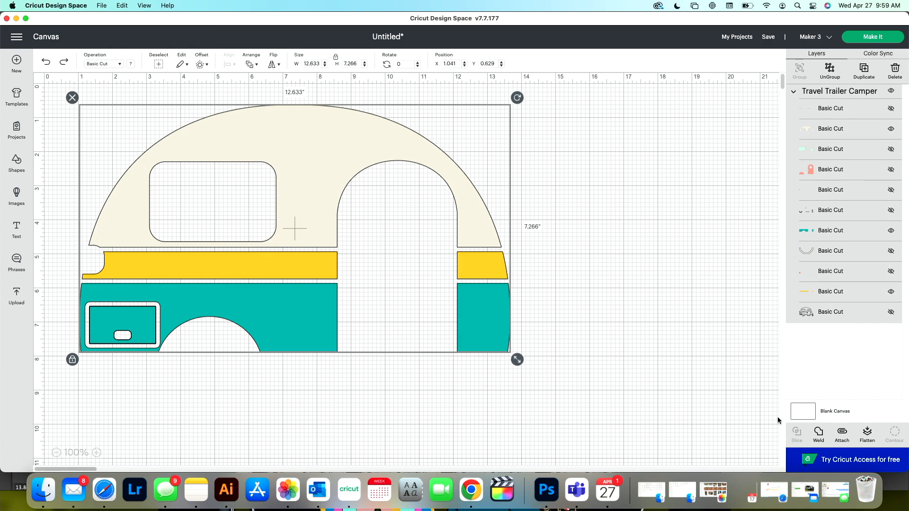
click(818, 433)
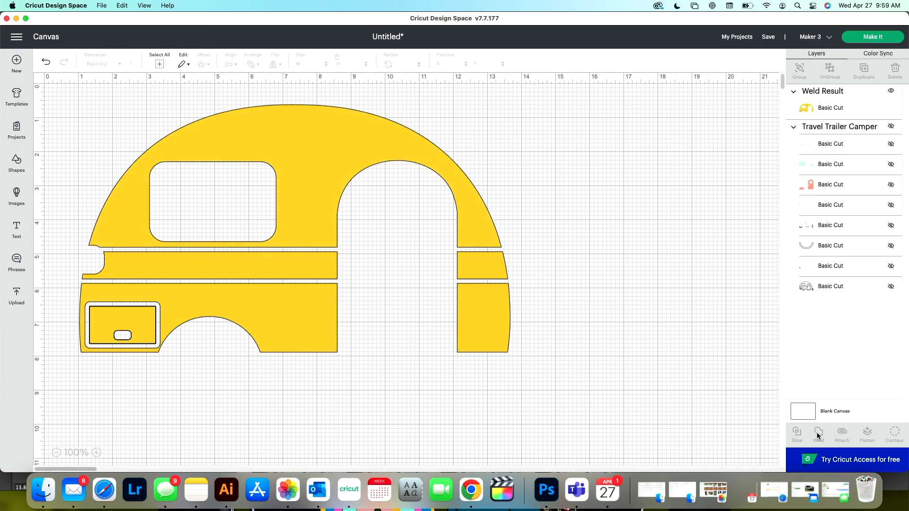
Change the welded camper shape's operation to Print Then Cut.
click(382, 156)
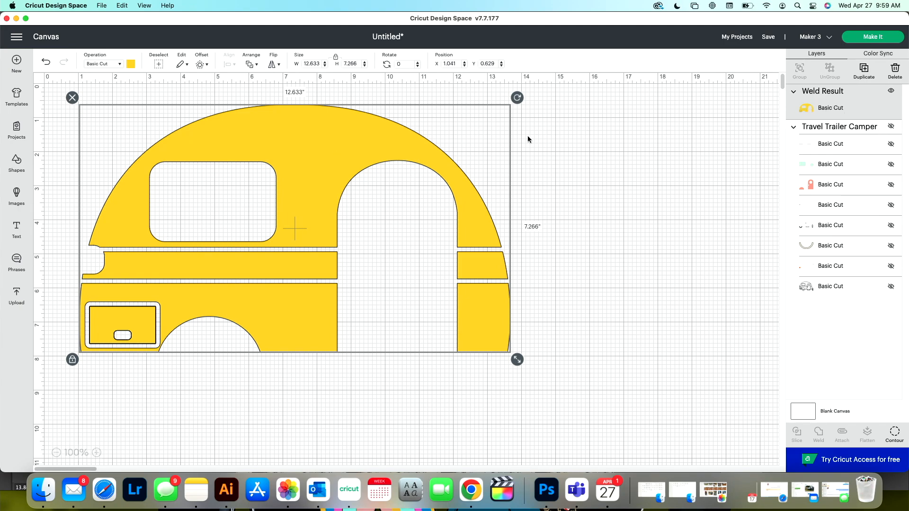
click(121, 65)
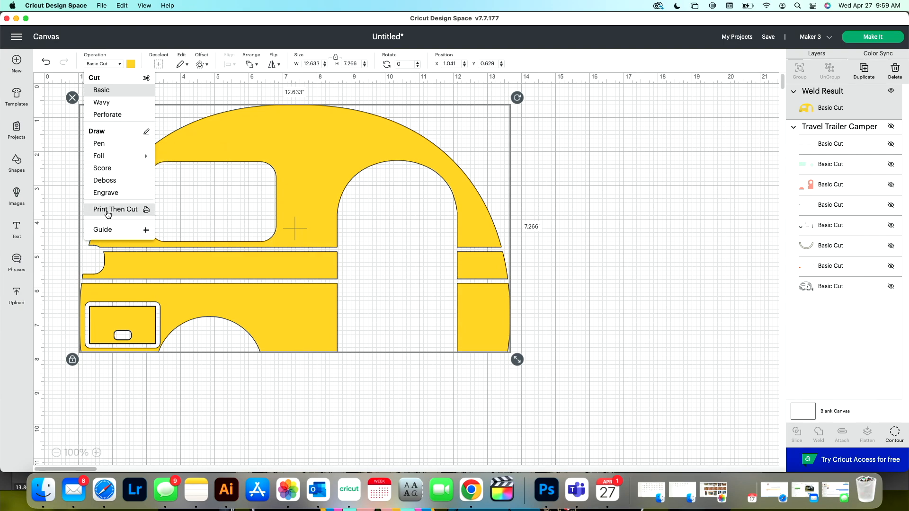
click(108, 214)
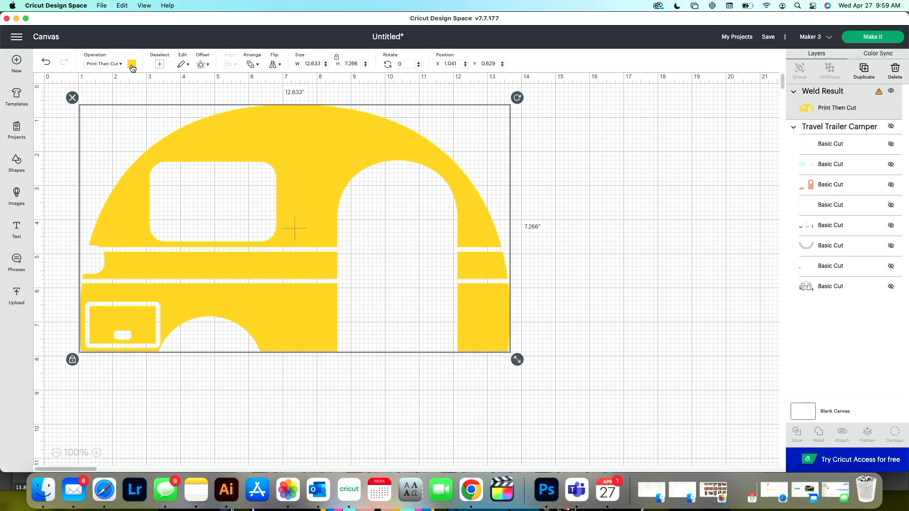
Set the welded camper's print type to Pattern and fill it with the uploaded camping pattern.
click(132, 65)
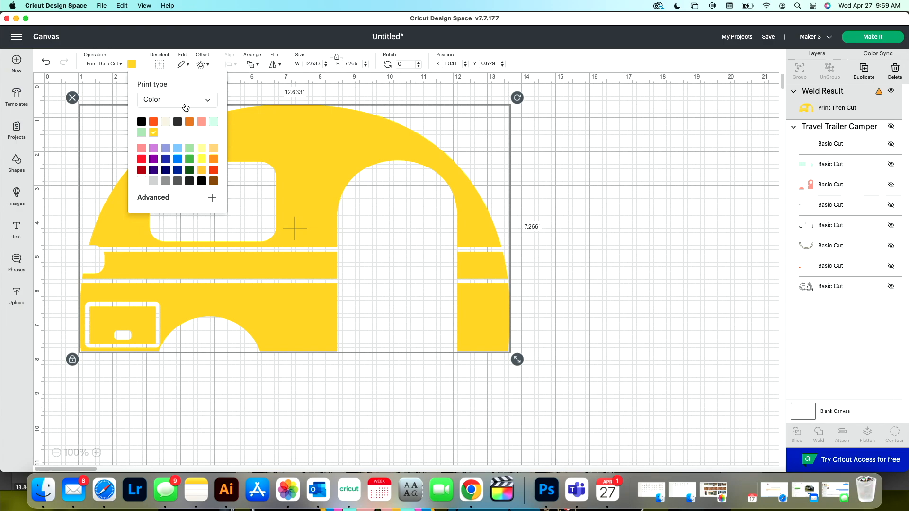
click(209, 105)
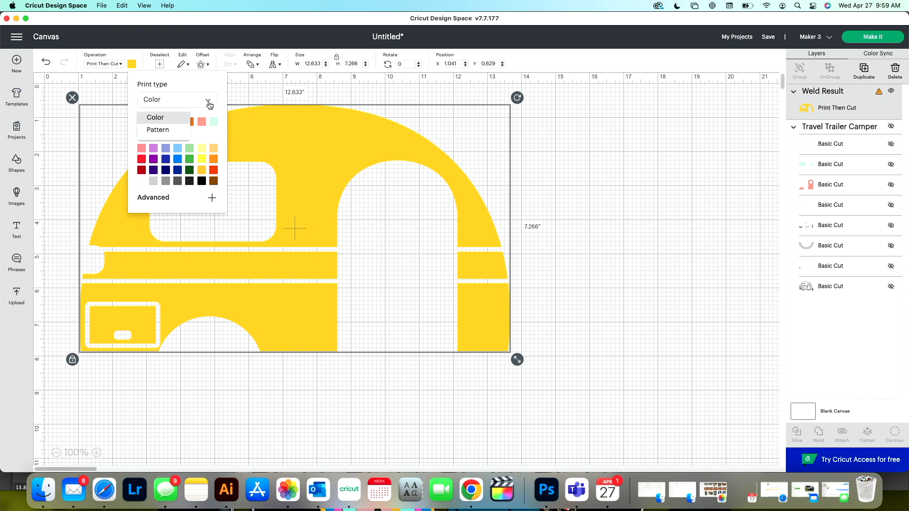
click(183, 130)
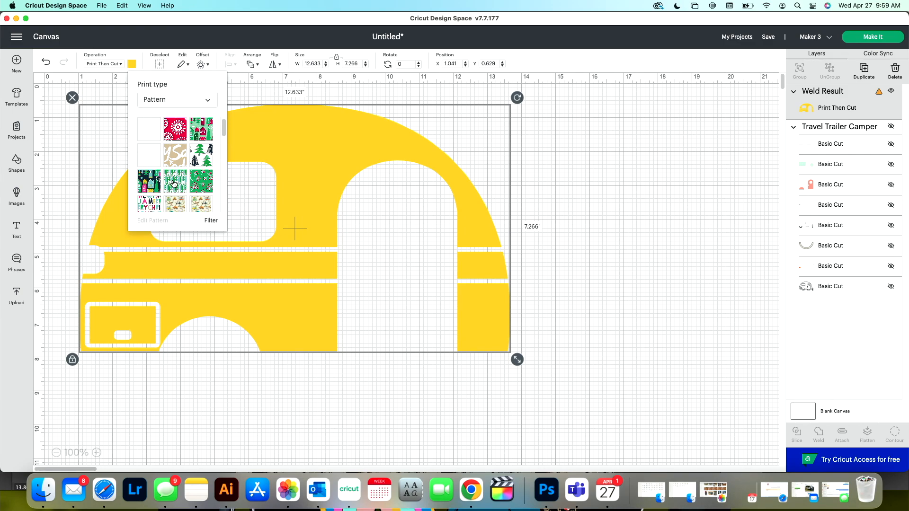
scroll(174, 184, down, 2)
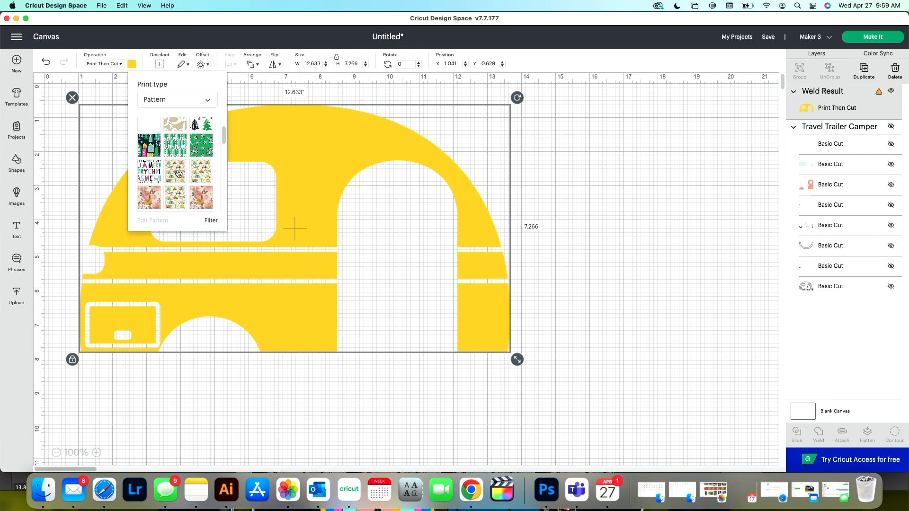
click(178, 173)
click(563, 297)
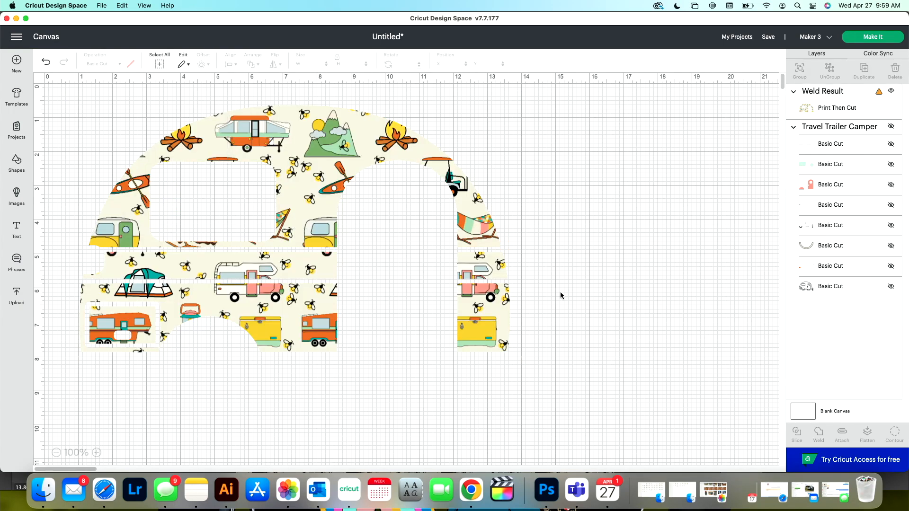
Open the camper's pattern fill for editing and enlarge the pattern scale to 381.
click(329, 175)
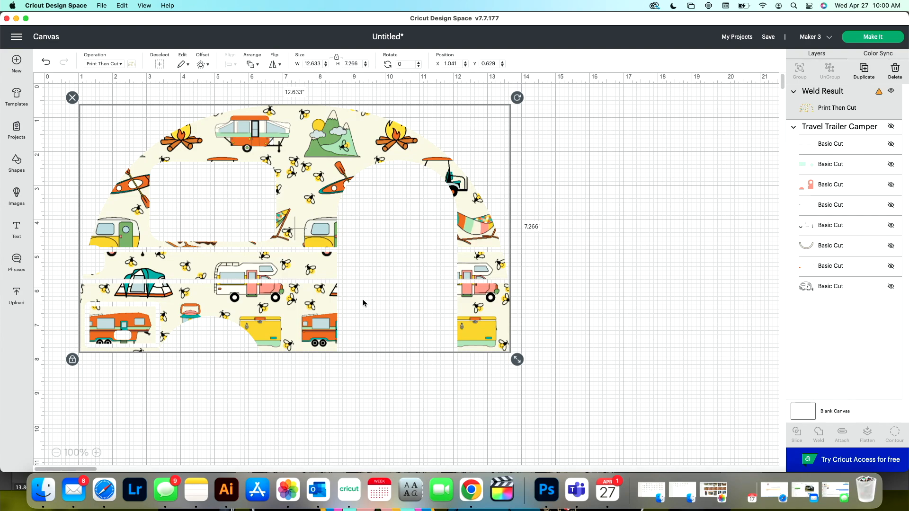
click(132, 69)
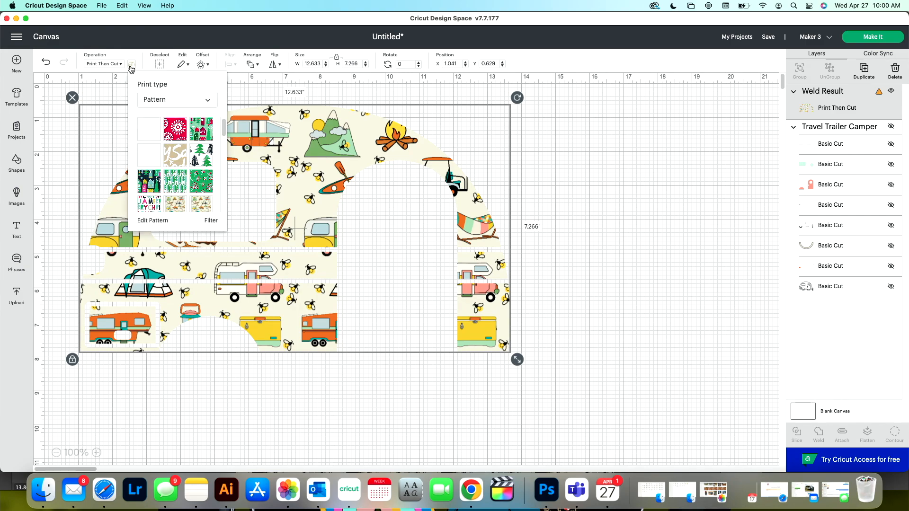
click(150, 221)
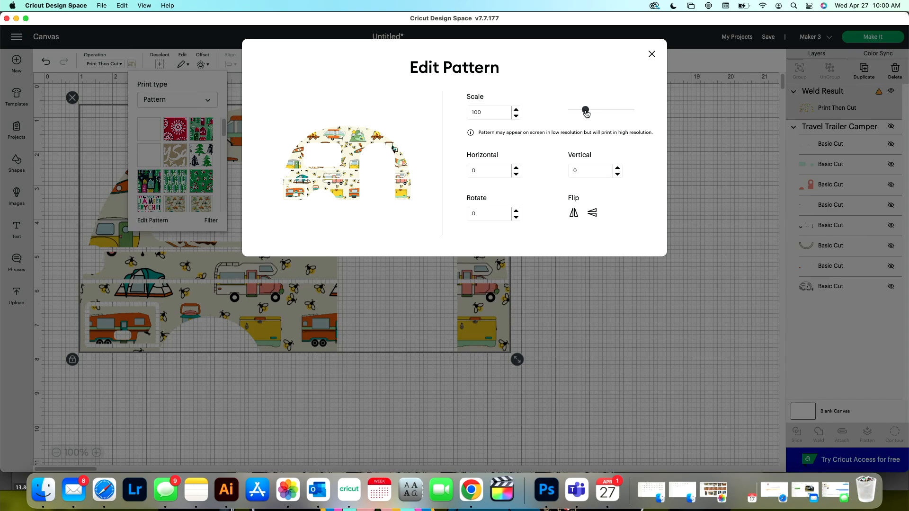
drag(587, 113, 628, 110)
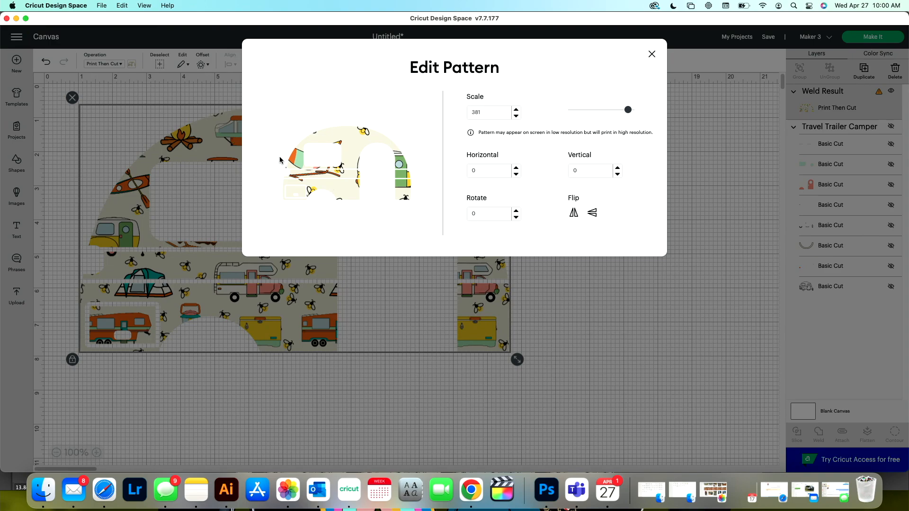
Shift the camping pattern horizontally to 33 within the camper shape.
click(516, 168)
click(516, 169)
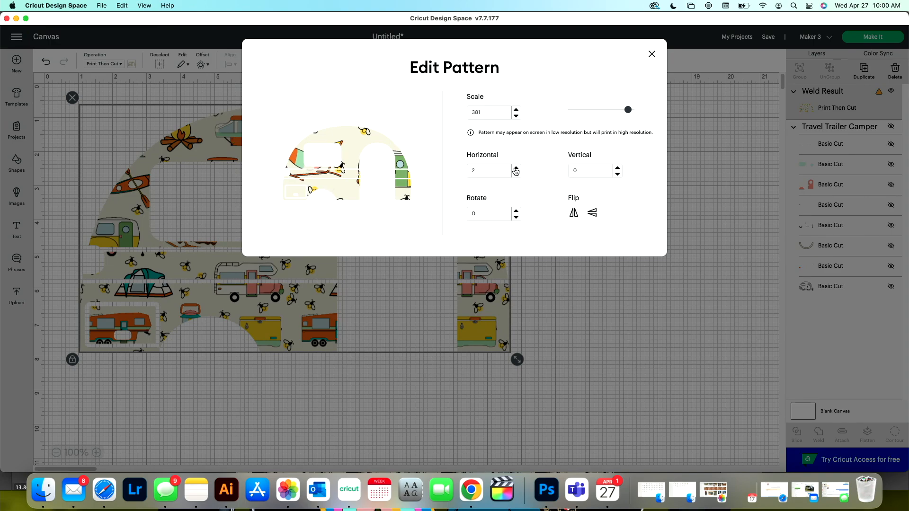
click(516, 169)
click(515, 169)
click(516, 169)
click(516, 168)
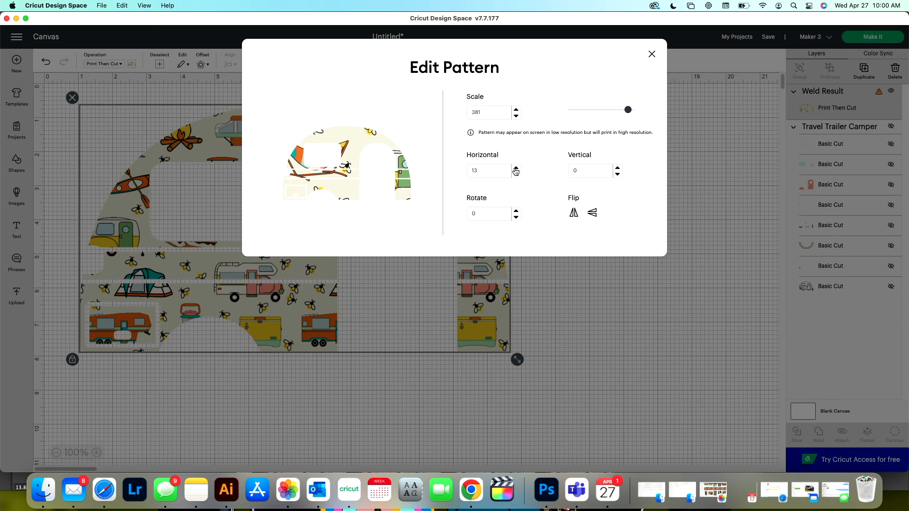
click(516, 168)
click(515, 169)
click(516, 169)
click(516, 169)
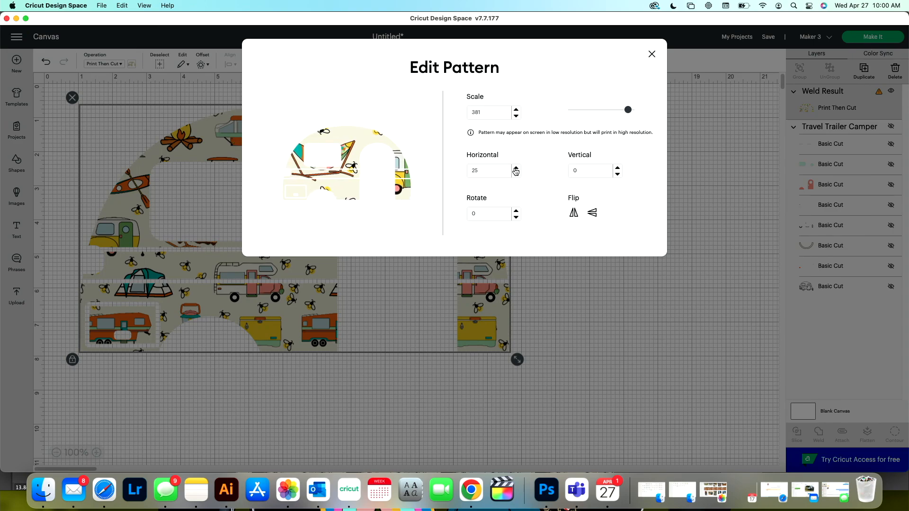
click(516, 169)
click(516, 168)
click(515, 169)
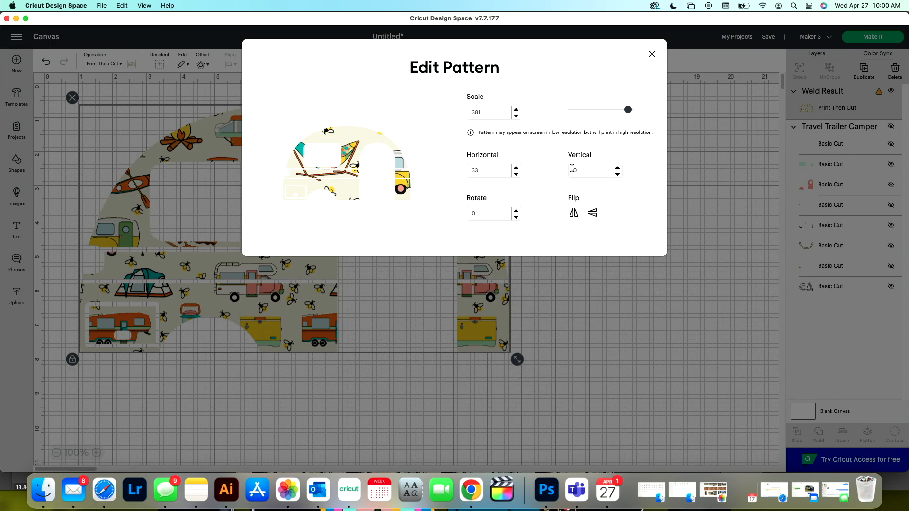
Shift the camping pattern vertically to 10 and try rotating it within the camper shape.
click(618, 168)
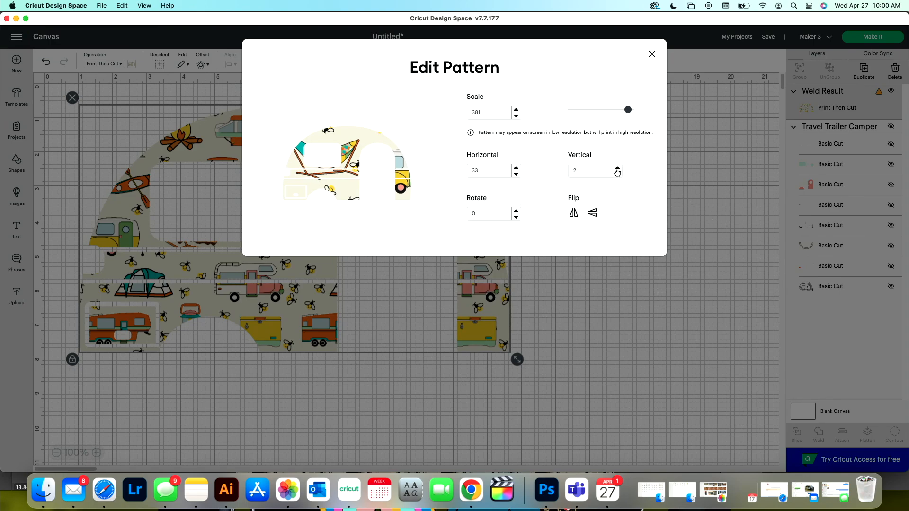
click(618, 168)
click(617, 168)
click(617, 168)
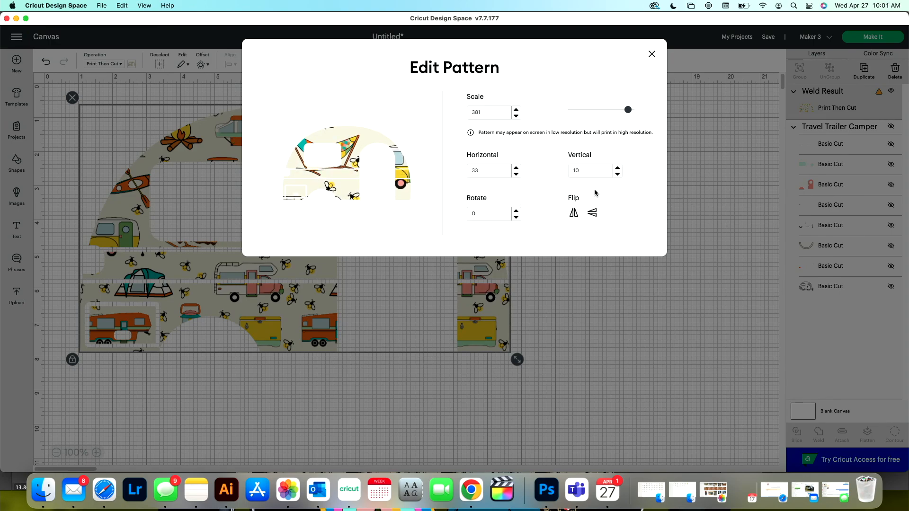
click(516, 212)
click(516, 212)
click(516, 211)
click(517, 211)
click(516, 211)
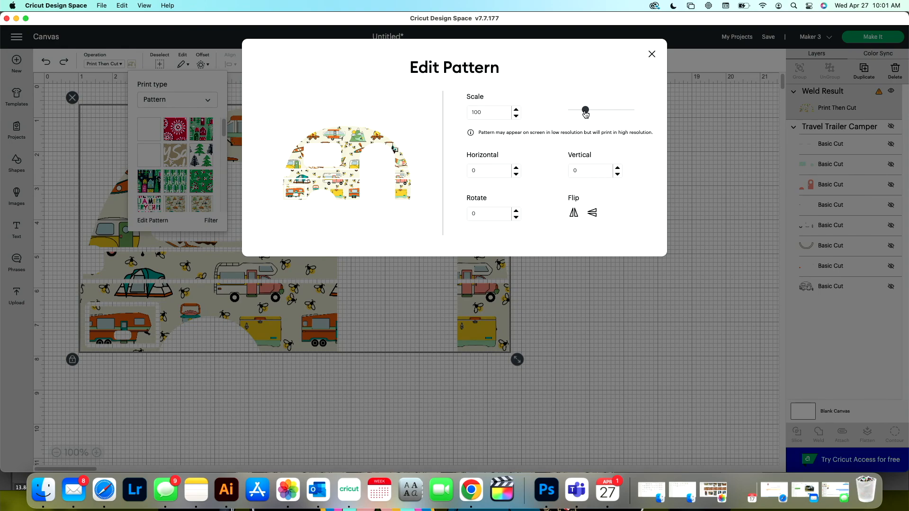
Try the camping pattern at scales of 36 and 55 on the camper shape.
mouse_move(586, 114)
mouse_down()
mouse_move(568, 112)
mouse_move(576, 114)
mouse_up()
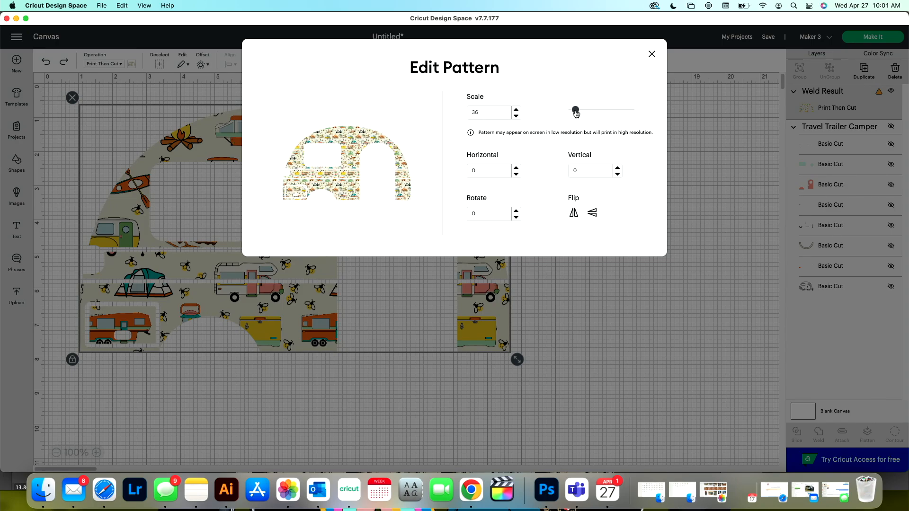
click(633, 350)
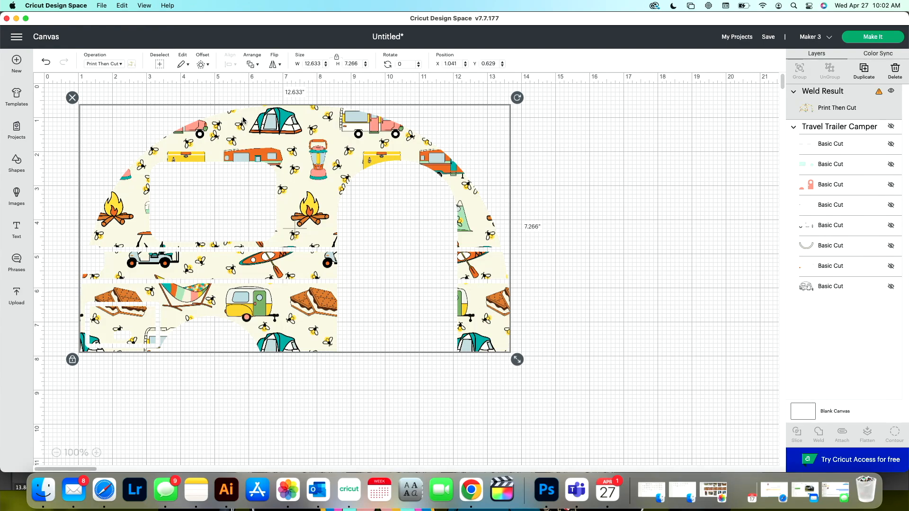
click(132, 66)
click(162, 222)
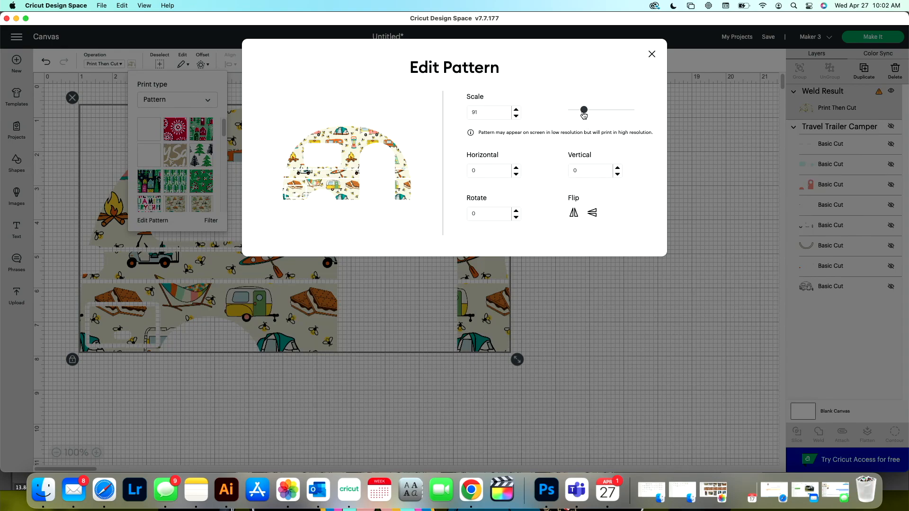
drag(584, 114, 578, 113)
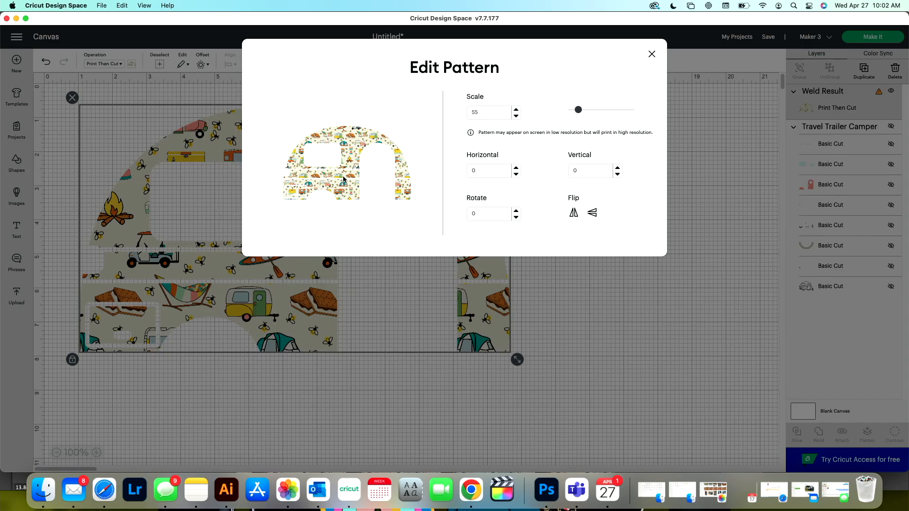
click(308, 430)
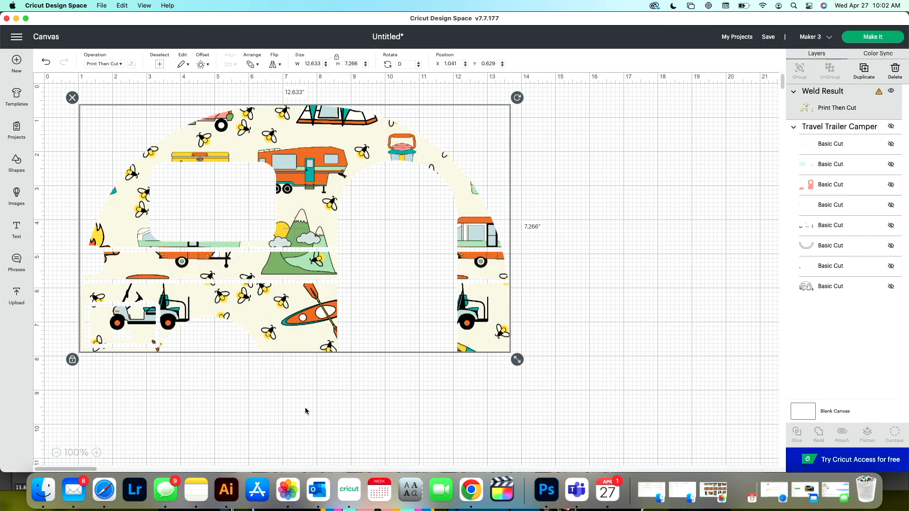
Reduce the camping pattern's scale for a denser repeat across the camper shape, and deselect it.
click(132, 66)
click(142, 222)
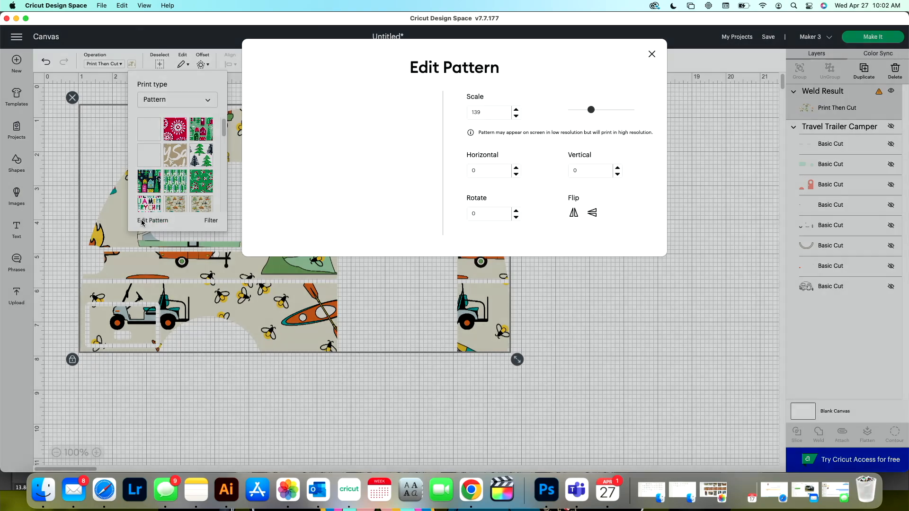
drag(591, 110, 577, 111)
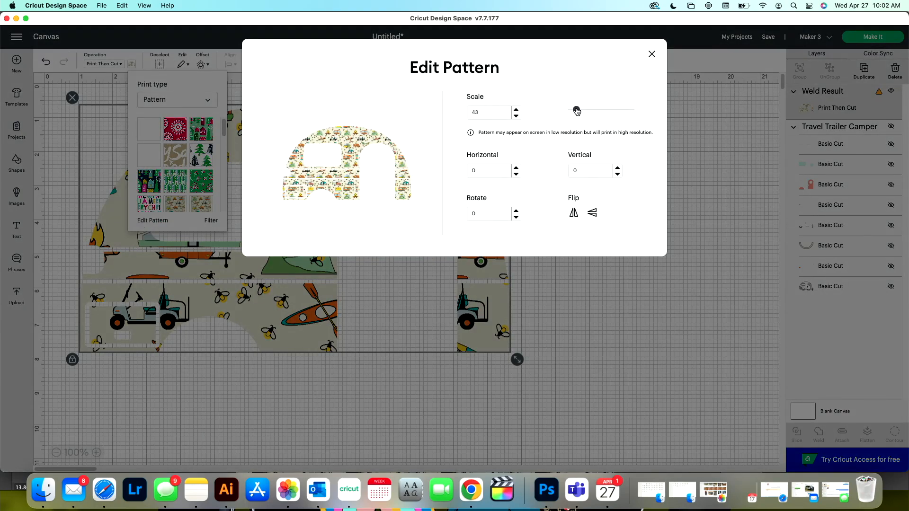
click(573, 346)
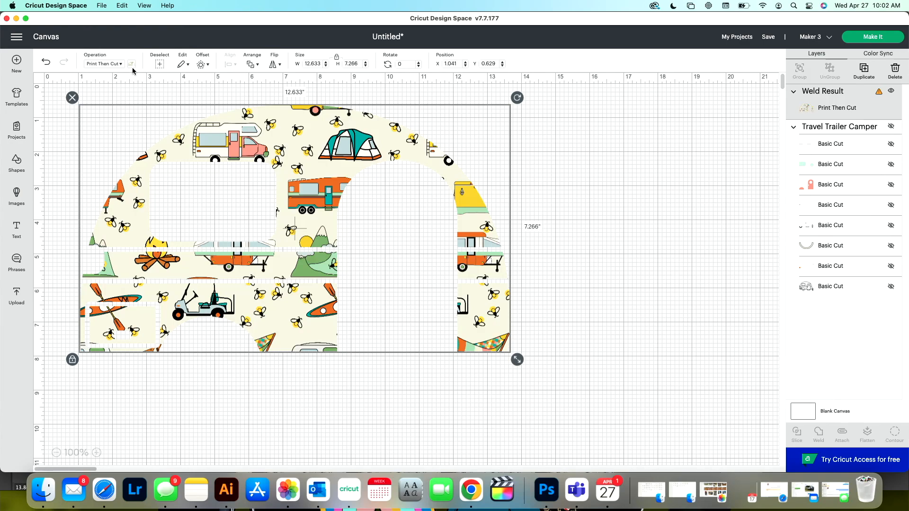
click(475, 434)
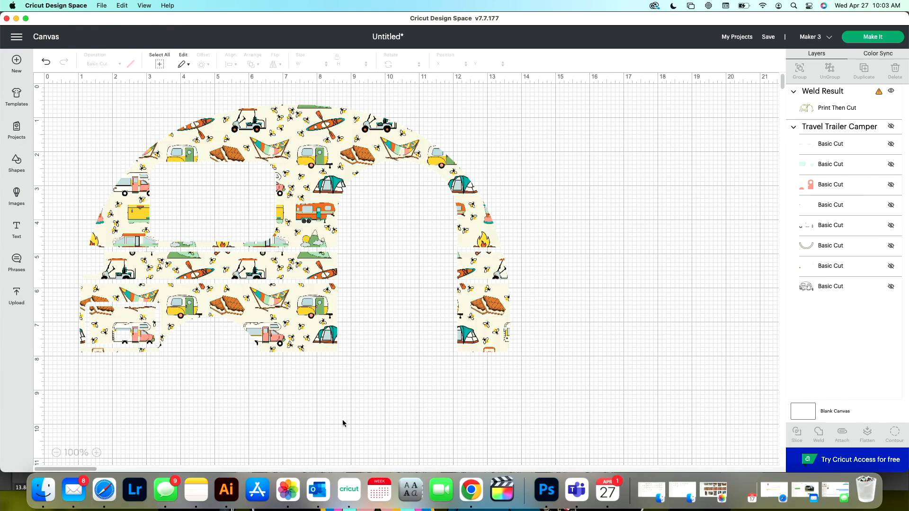
Show all the hidden Travel Trailer Camper layers together with the patterned body.
click(892, 127)
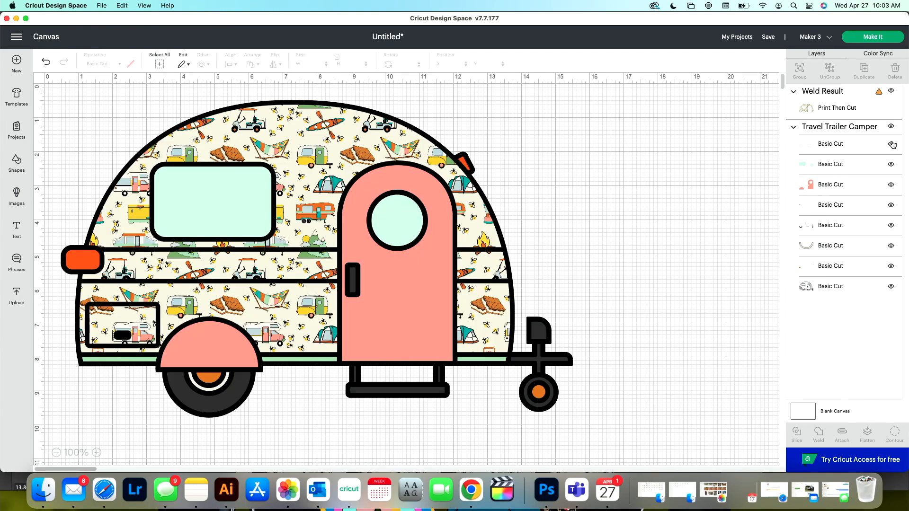
click(891, 165)
click(892, 164)
Select the patterned body with all camper layers and flatten them into one Print Then Cut image.
drag(635, 428, 61, 100)
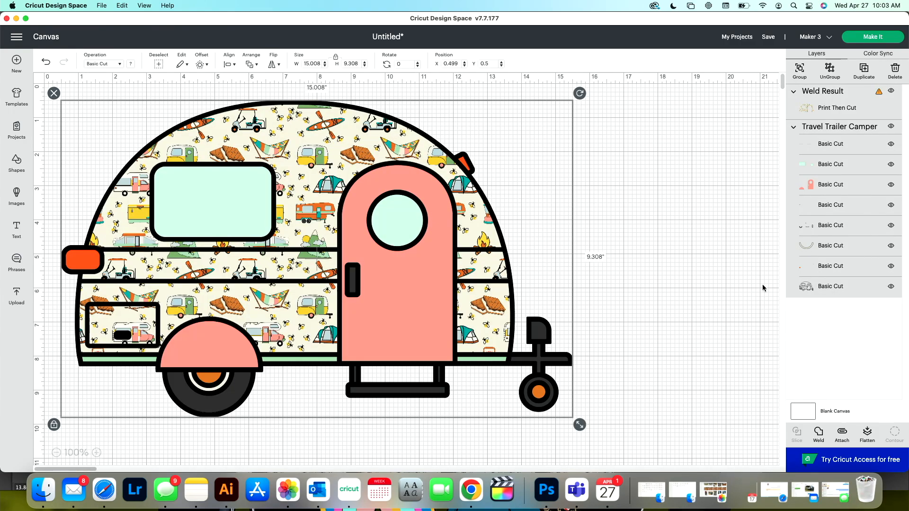
click(873, 440)
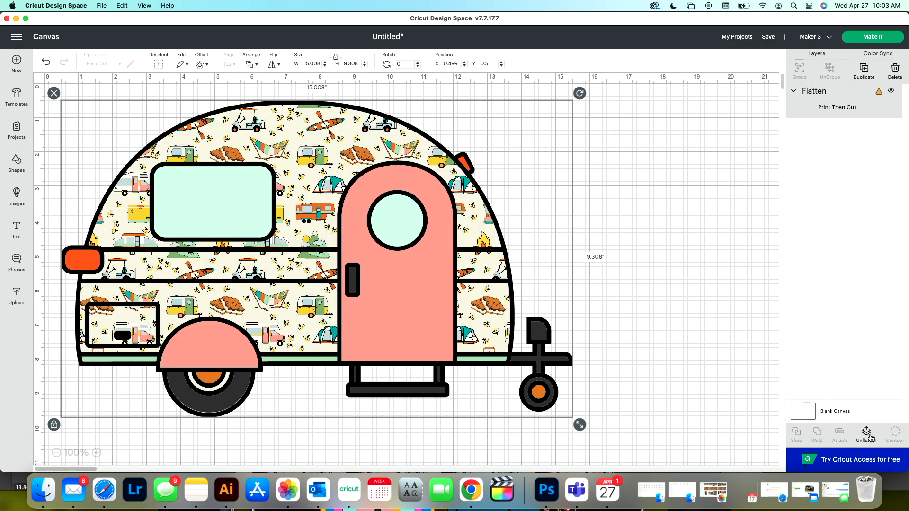
click(670, 316)
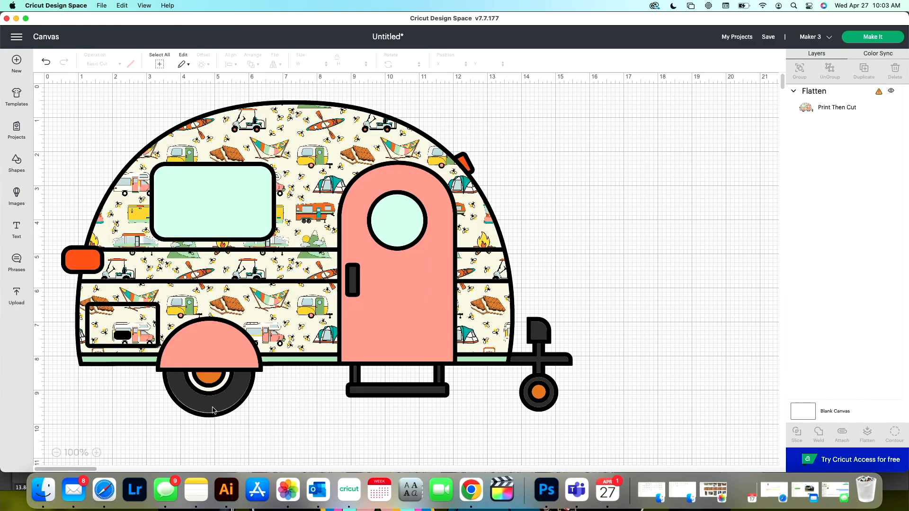